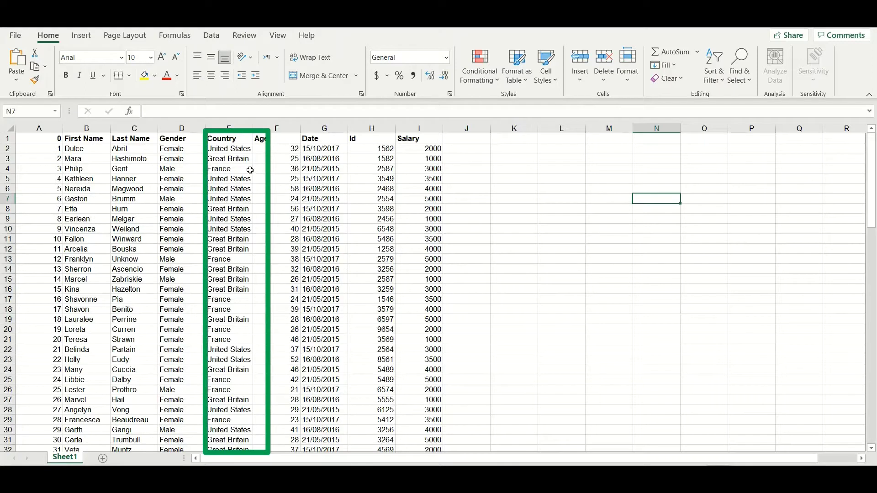
left_click(236, 140)
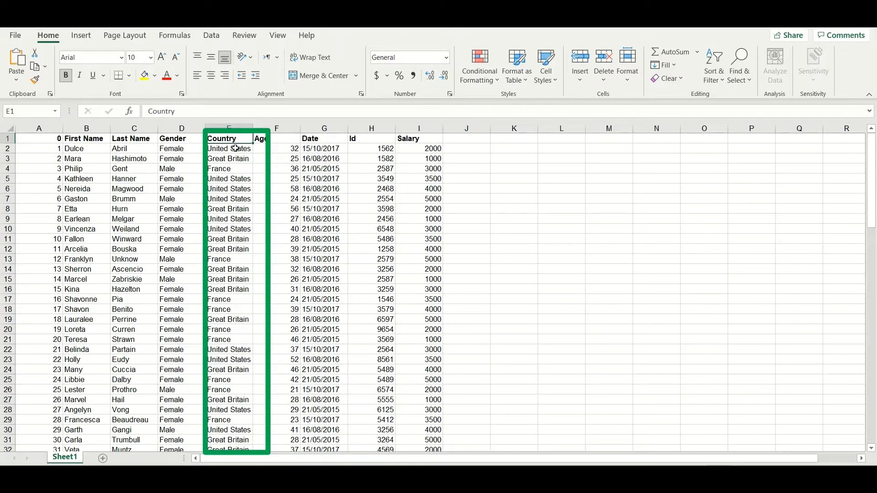
left_click(236, 150)
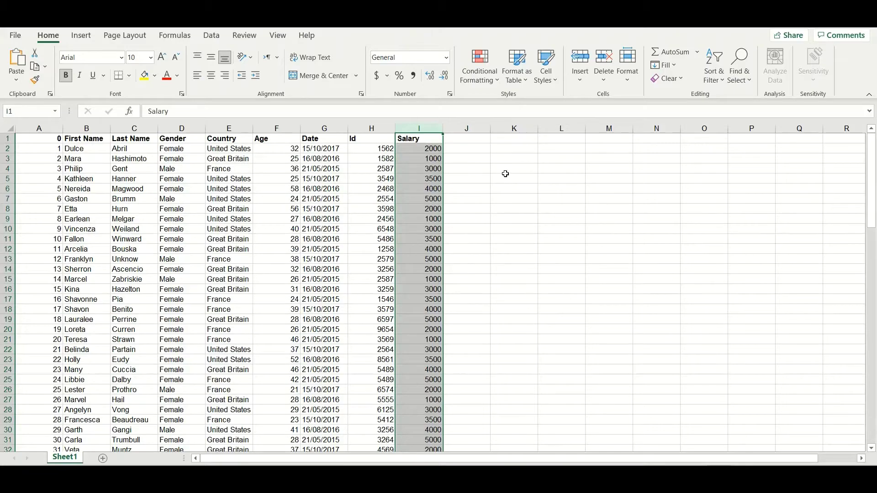
In cell K5, total the entire Salary column with the formula =SUM(I:I).
left_click(503, 179)
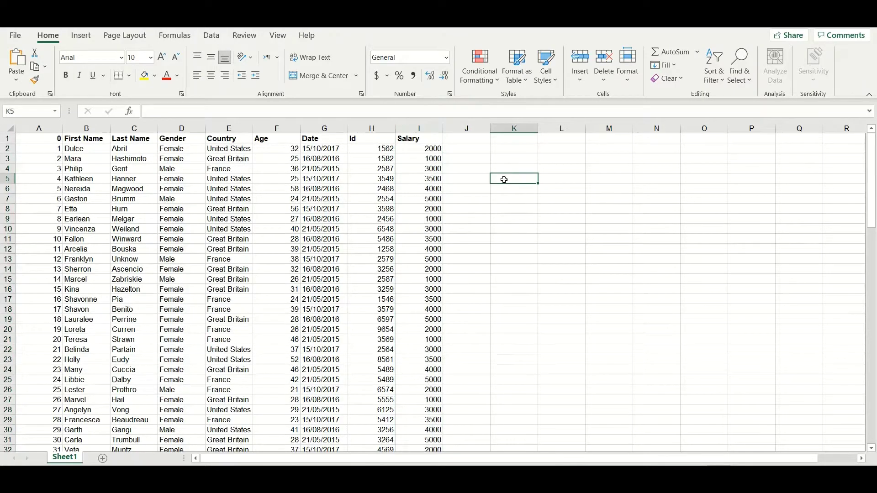
type("=")
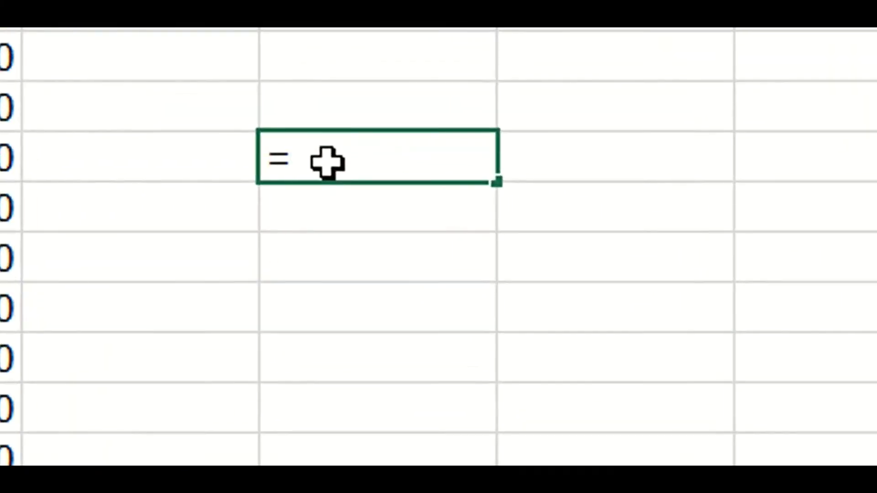
type("sum")
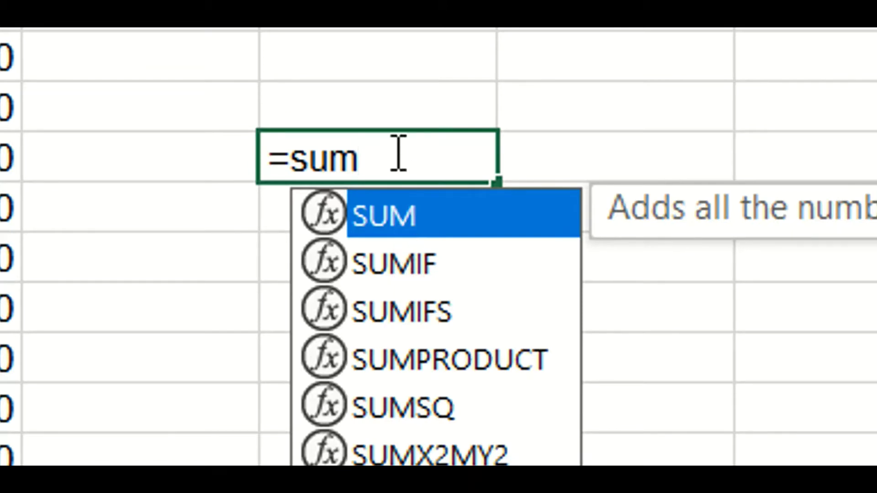
type("(")
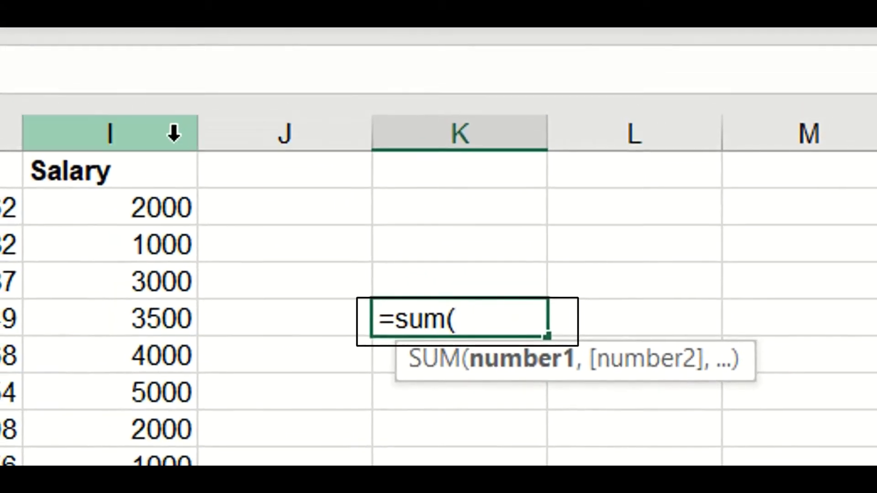
left_click(140, 97)
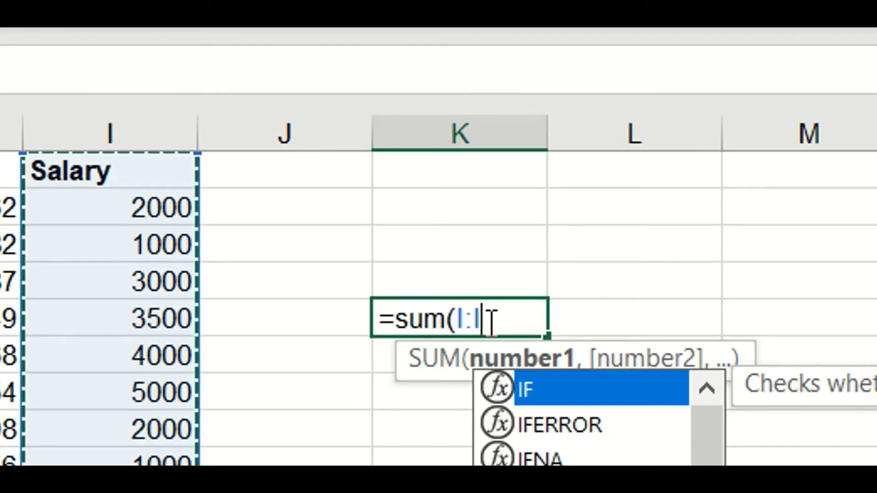
type(")")
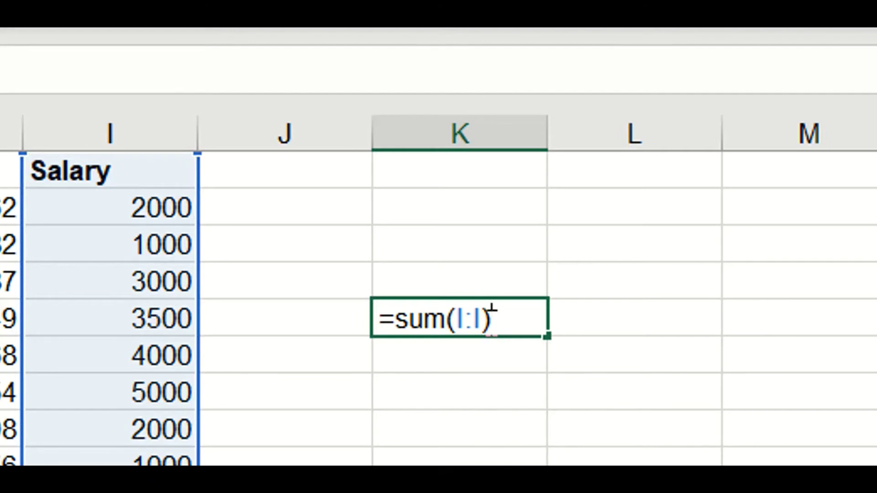
key("Return")
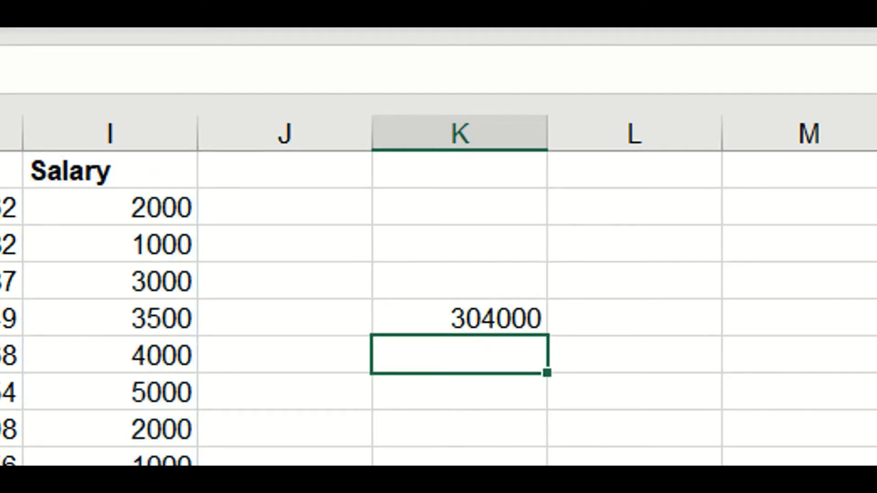
left_click(491, 318)
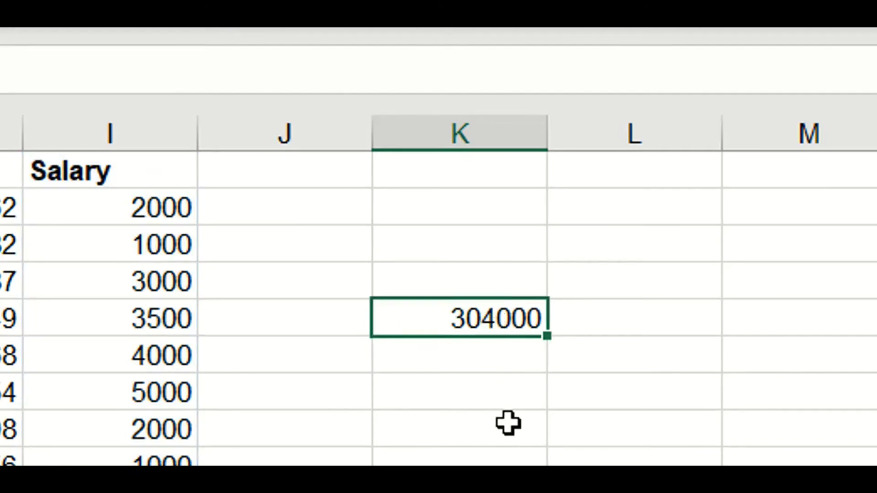
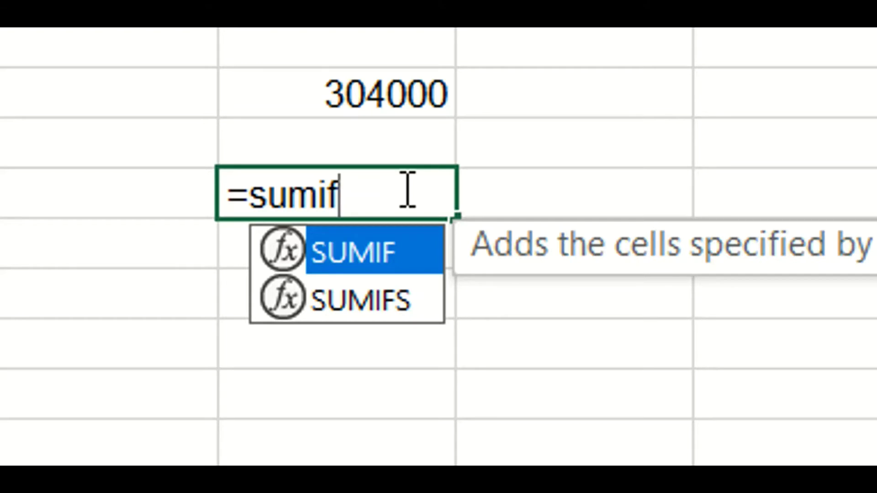
In K7, sum the salaries for the United States with the formula =SUMIF(E:E,"united states",I:I).
type("(")
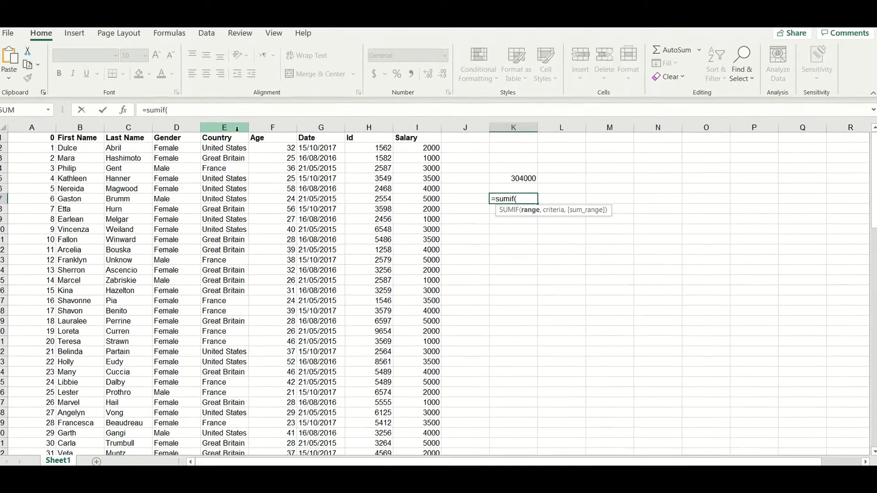
type("E:E")
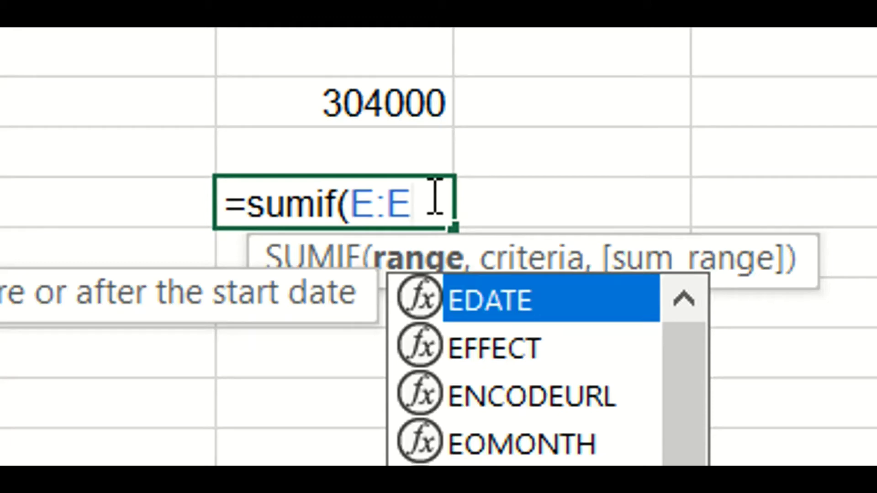
type(",")
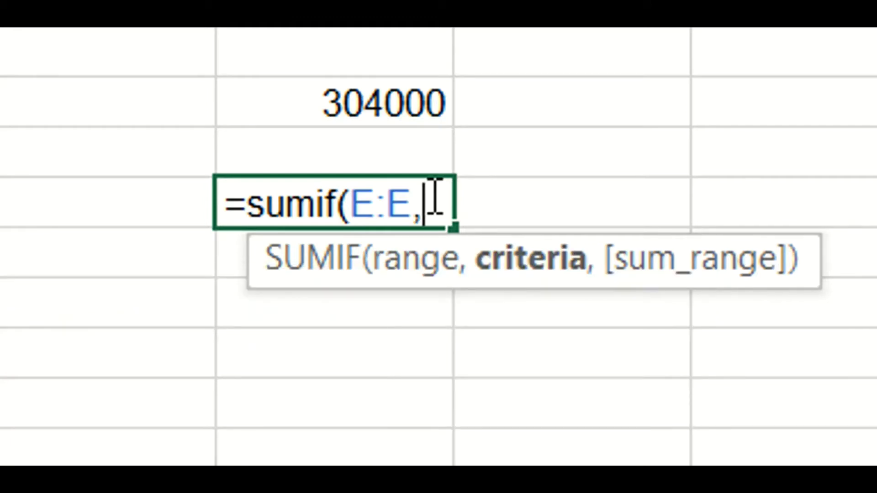
type("\"united")
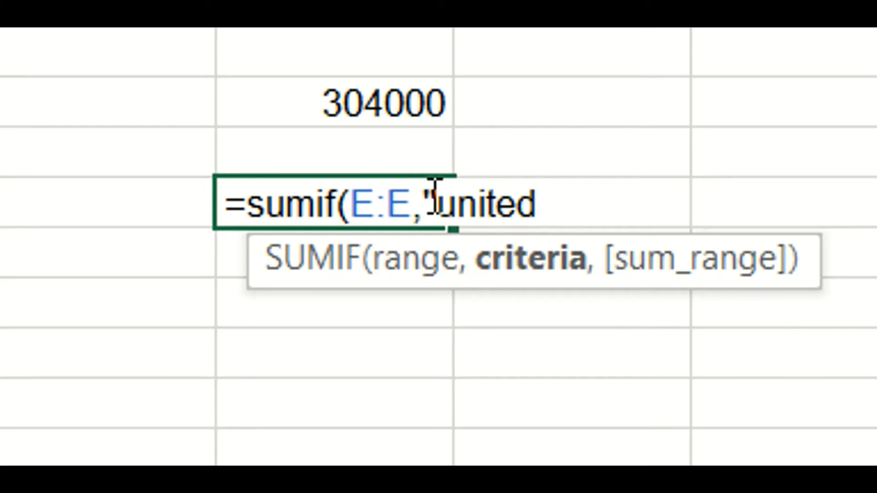
type(" statess")
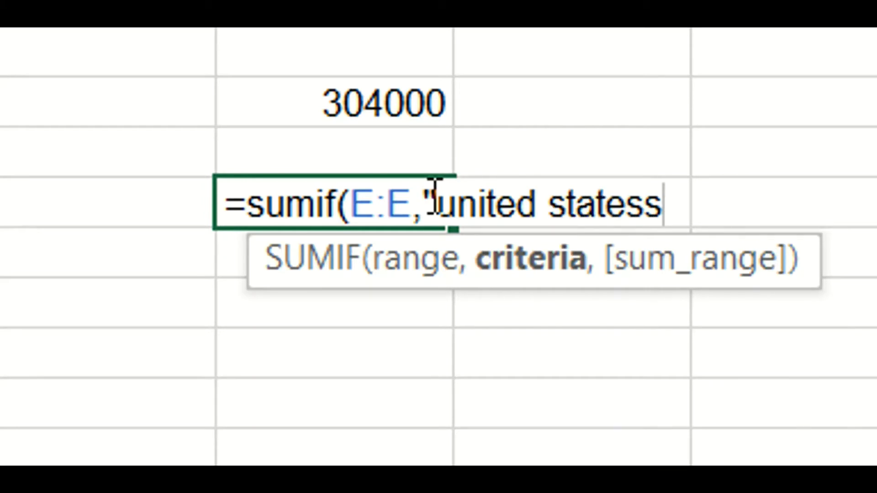
key("BackSpace")
type("\"")
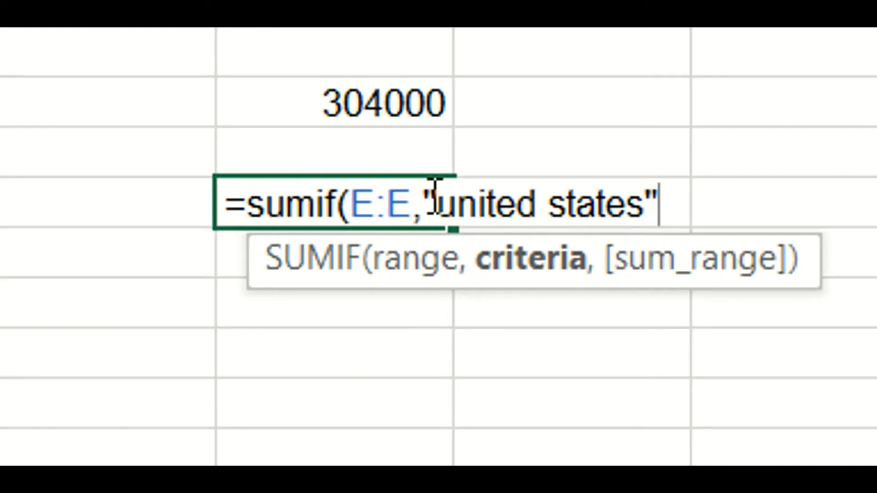
type(",")
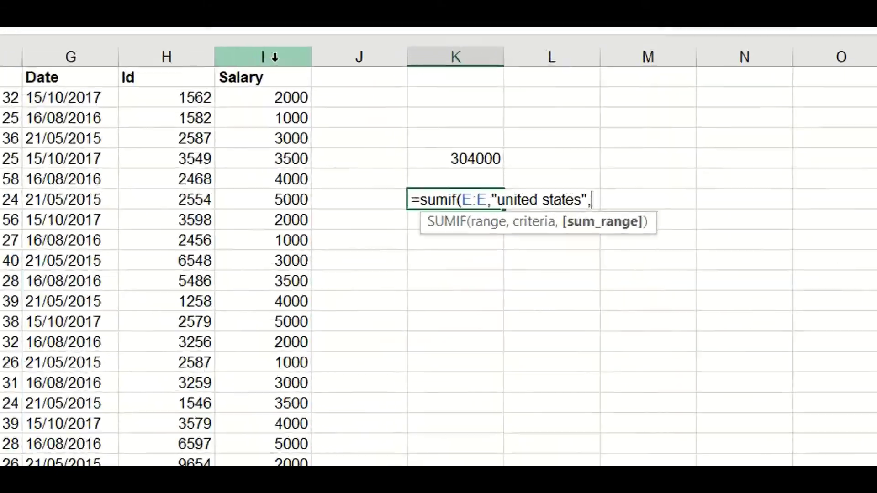
type("I:I")
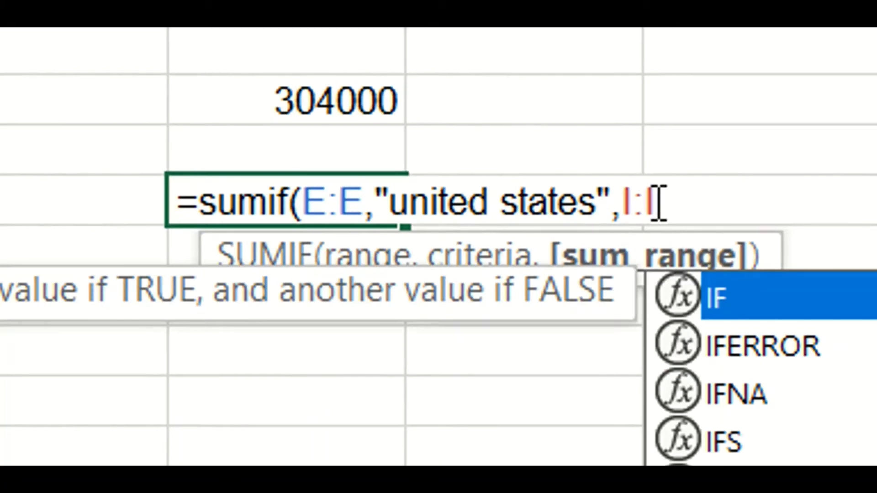
type(")")
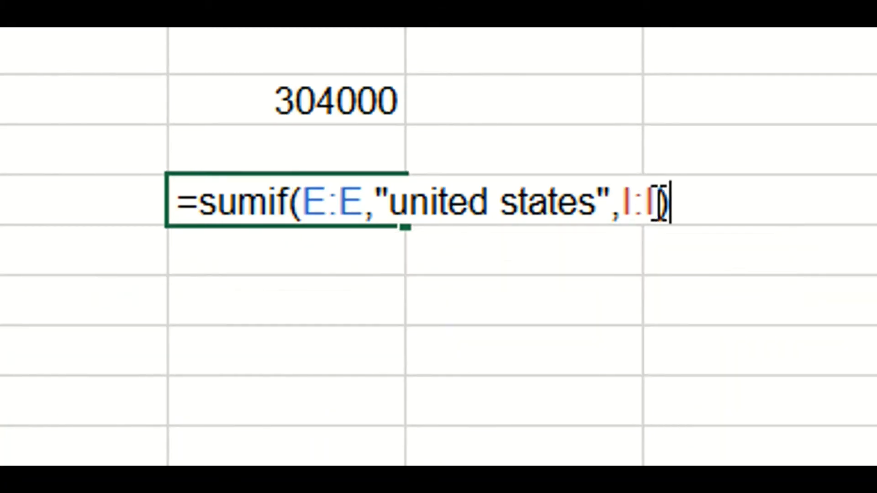
key("Return")
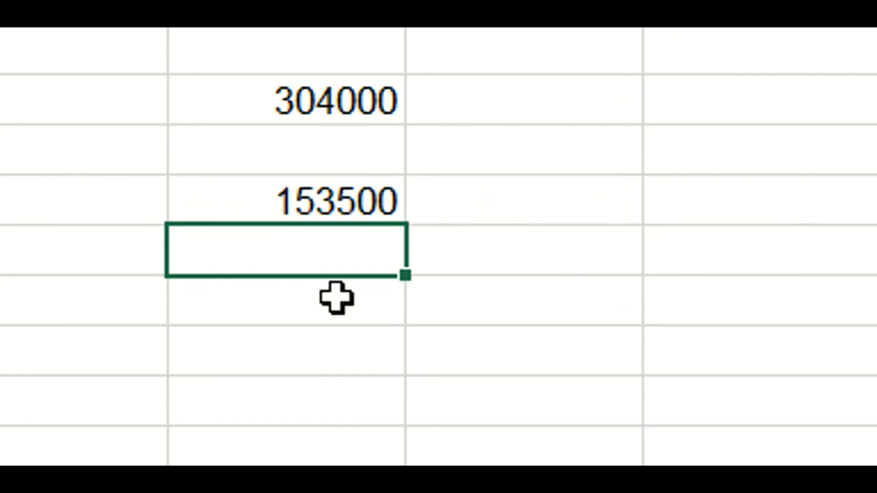
left_click(344, 196)
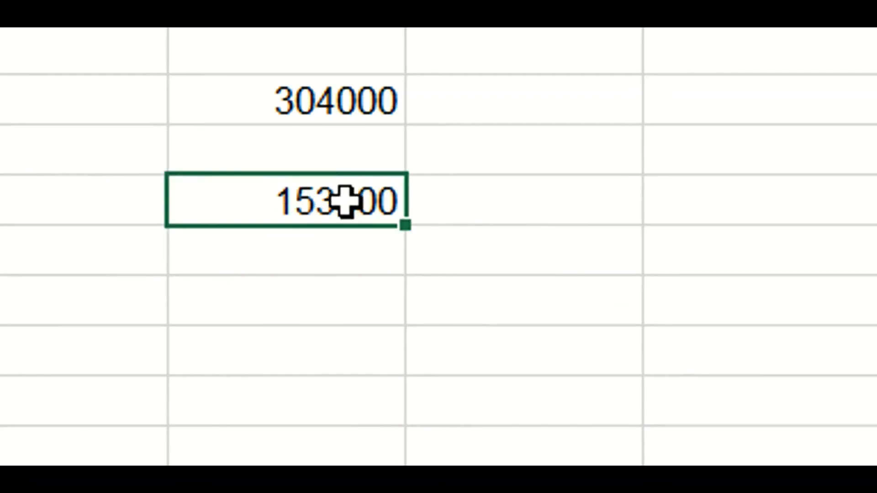
Begin a SUMIFS formula in cell K9 with the Salary column I:I as the sum range.
left_click(334, 328)
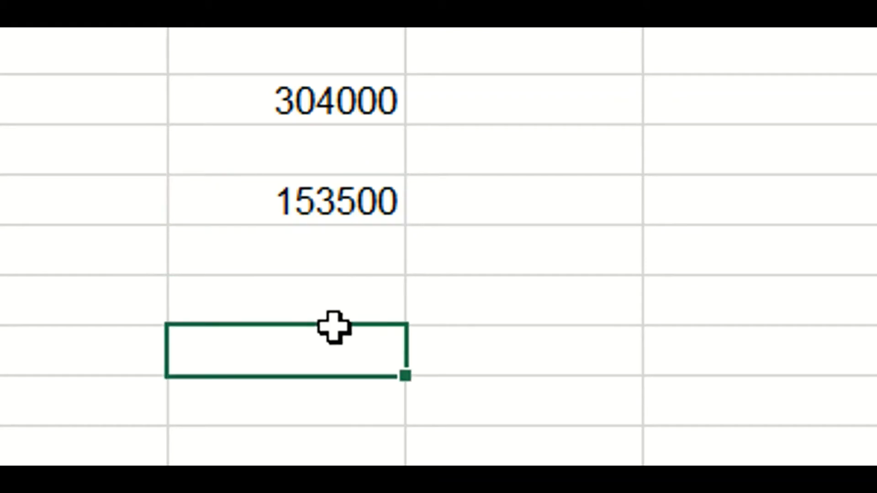
left_click(338, 303)
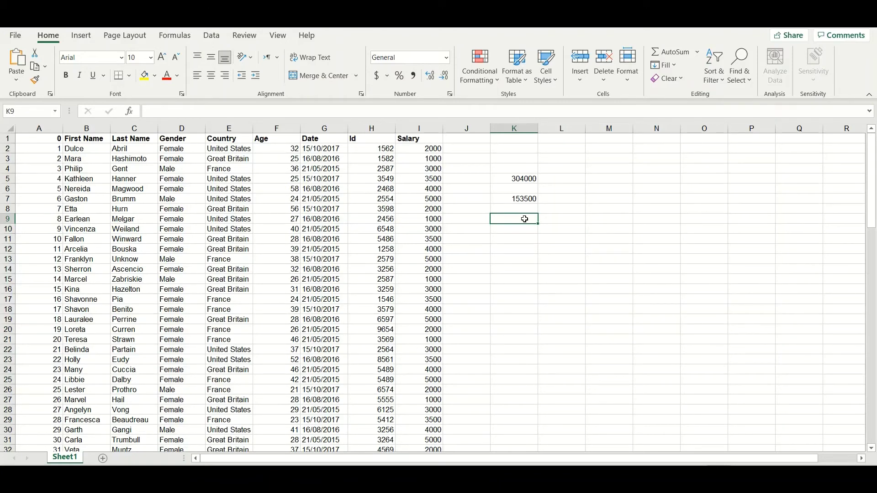
type("=")
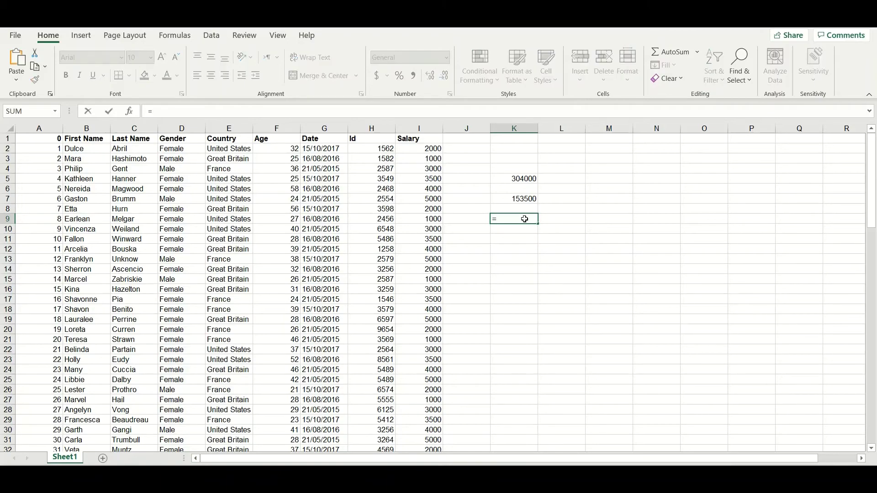
key("BackSpace")
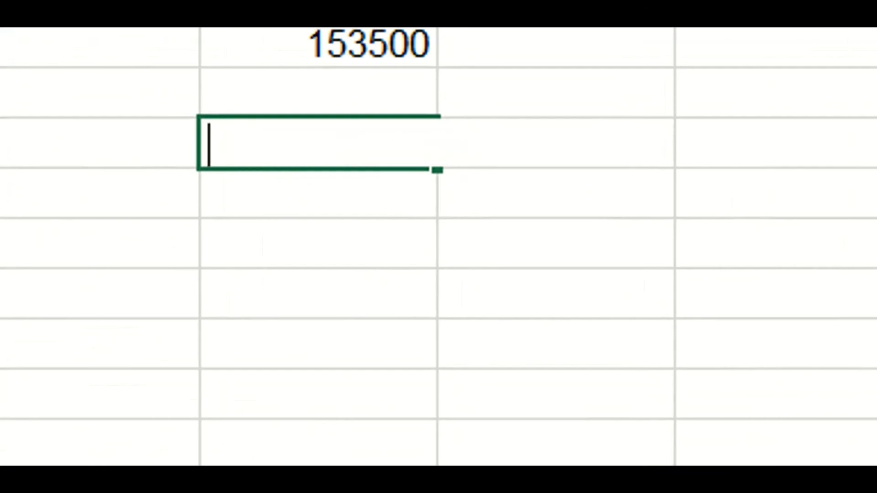
type("=sumifs")
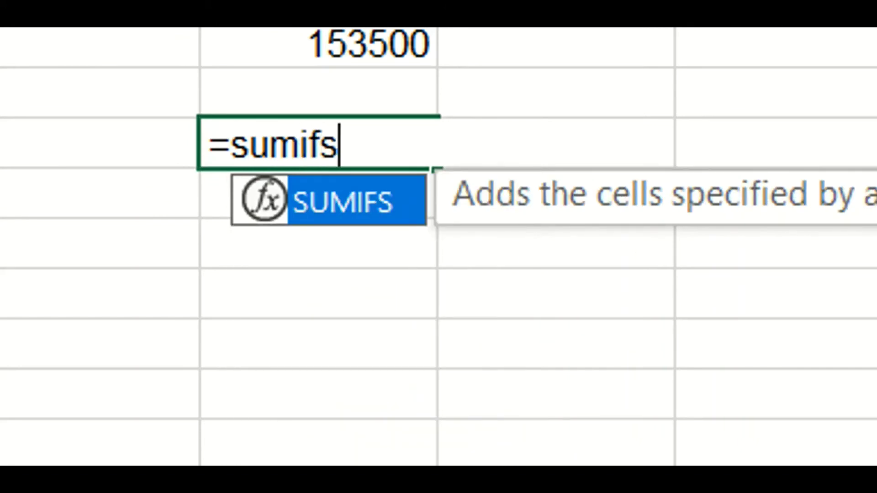
type("(")
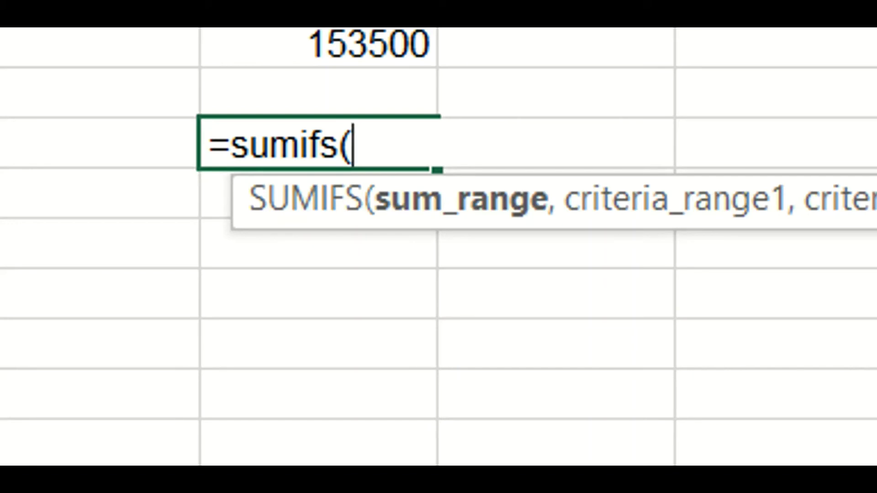
type("I:I")
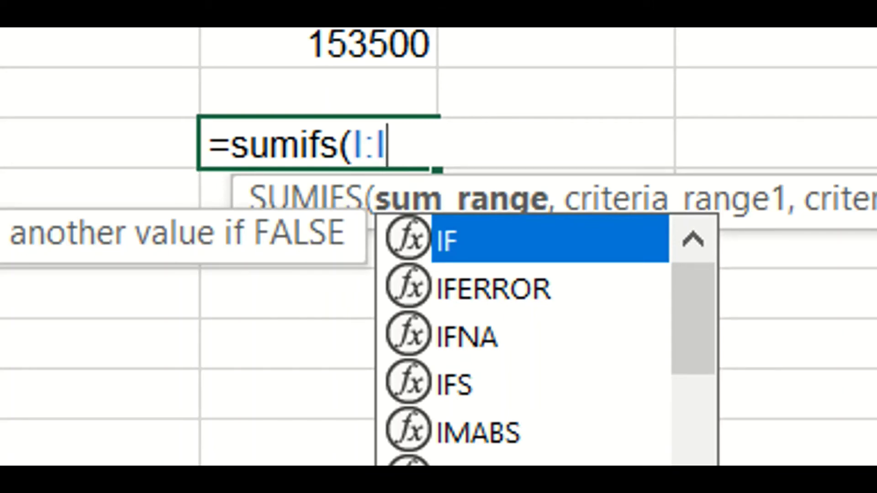
type(",")
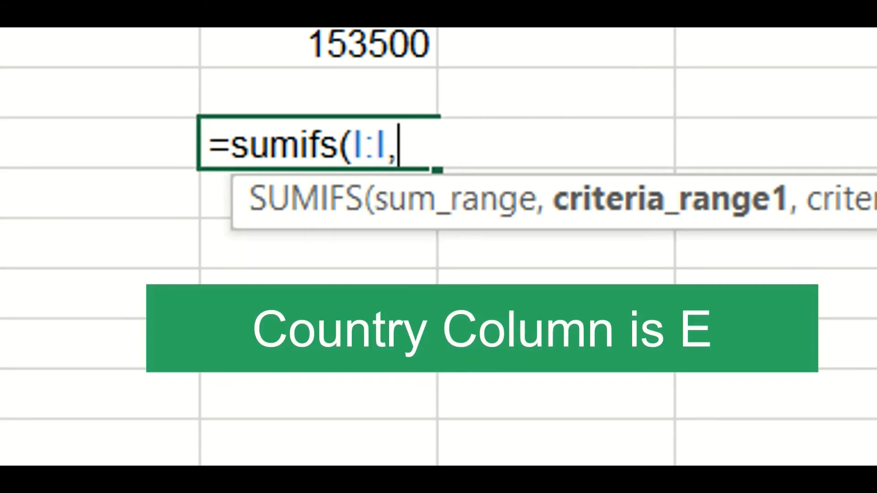
Add the Country column E:E with the criterion "united states" as the first condition of the SUMIFS formula.
type("E:E")
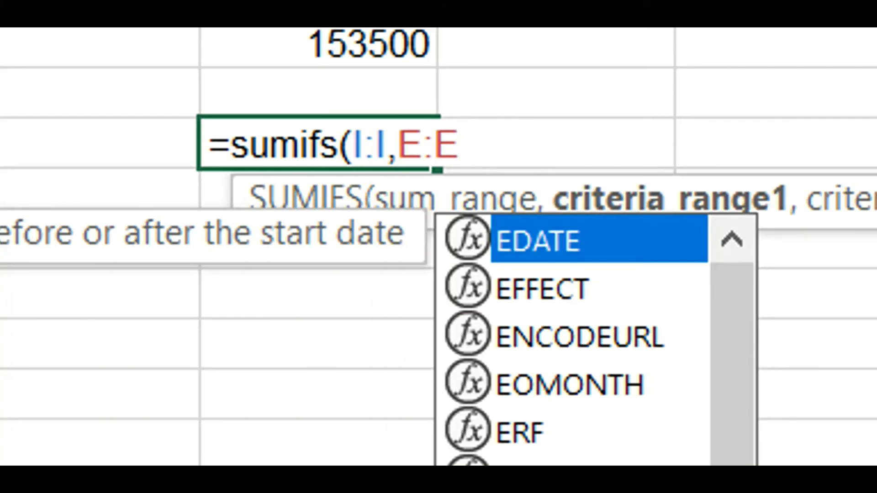
type(",\"")
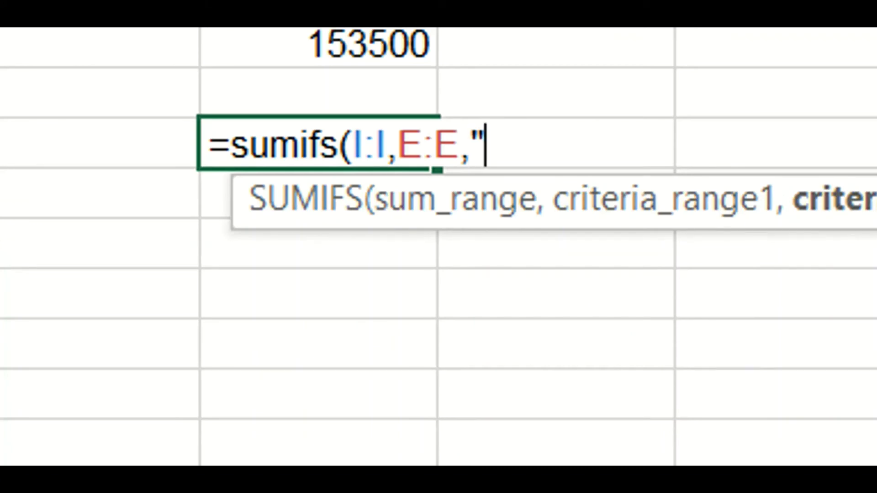
type("unit")
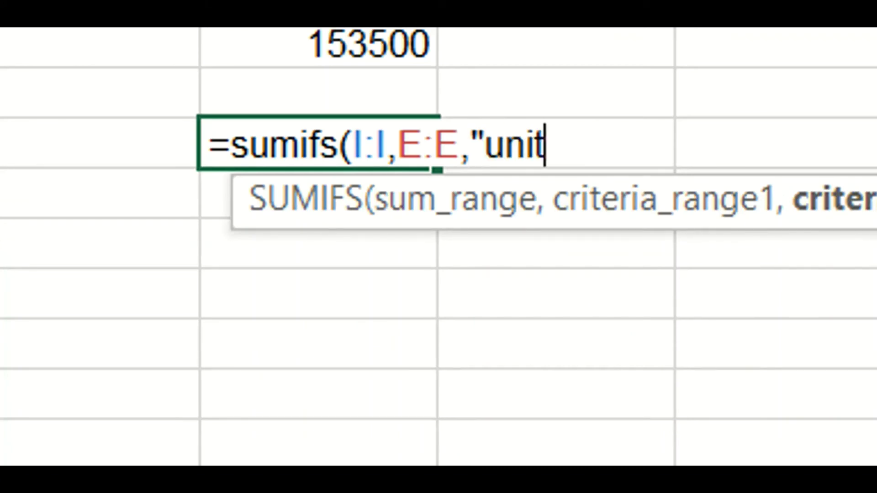
type("ed states")
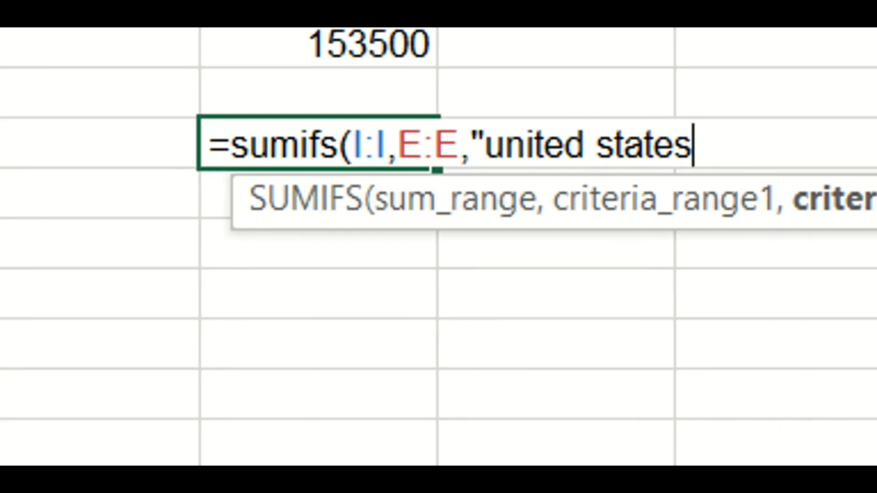
type("\"")
type(",")
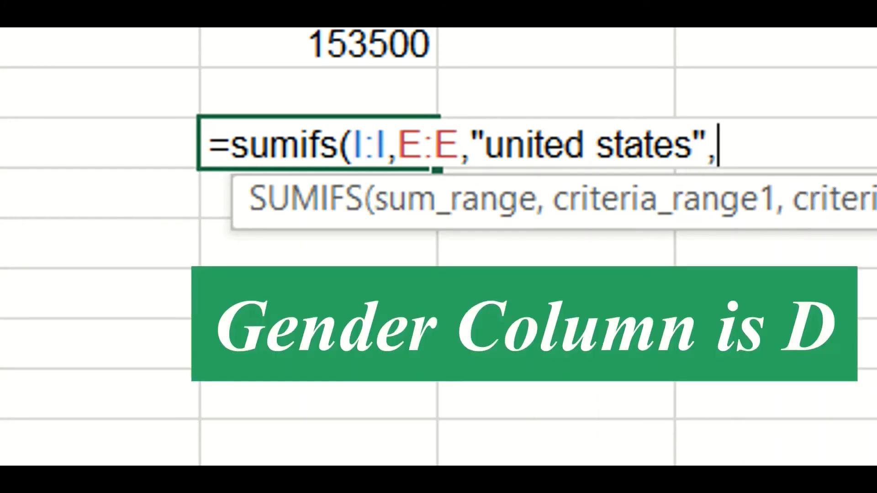
Add the Gender column D:D with the criterion "female" as the second condition and complete the SUMIFS formula in K9.
type("D:D")
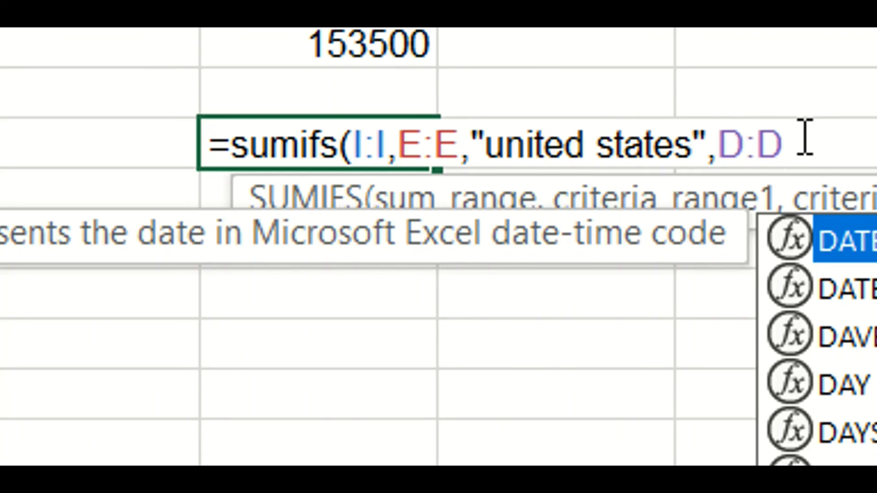
type(",")
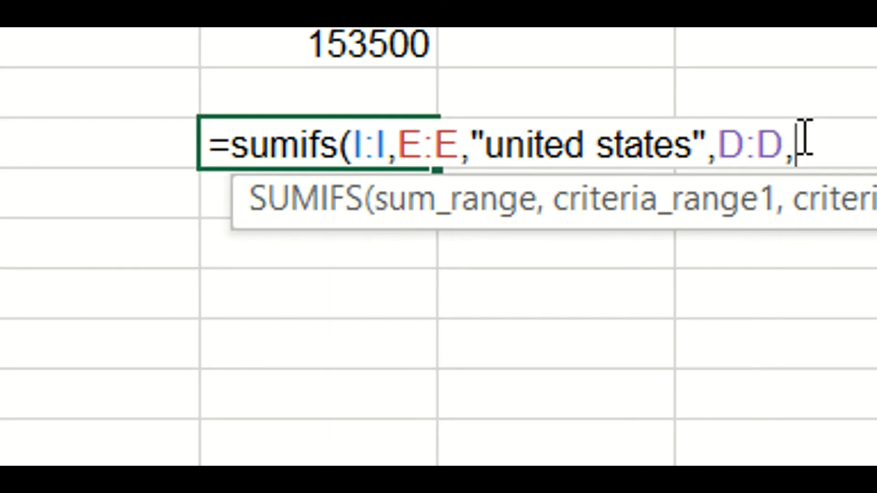
type("\"")
type("f")
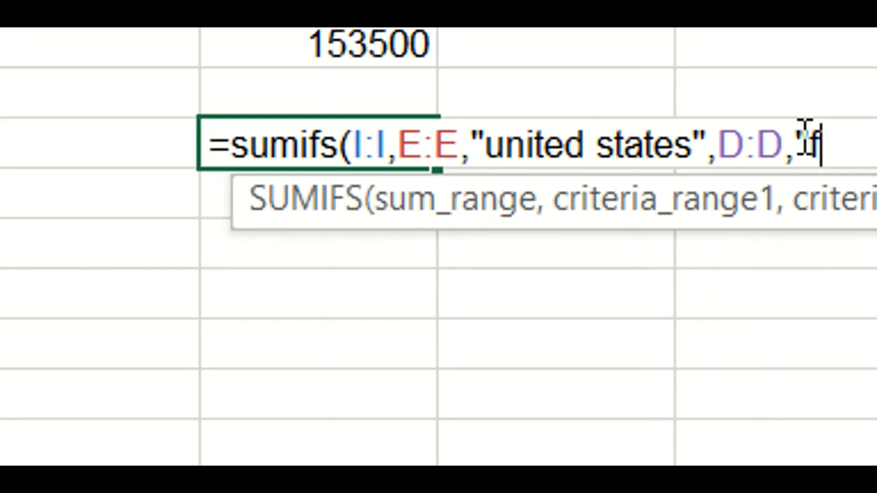
type("ema")
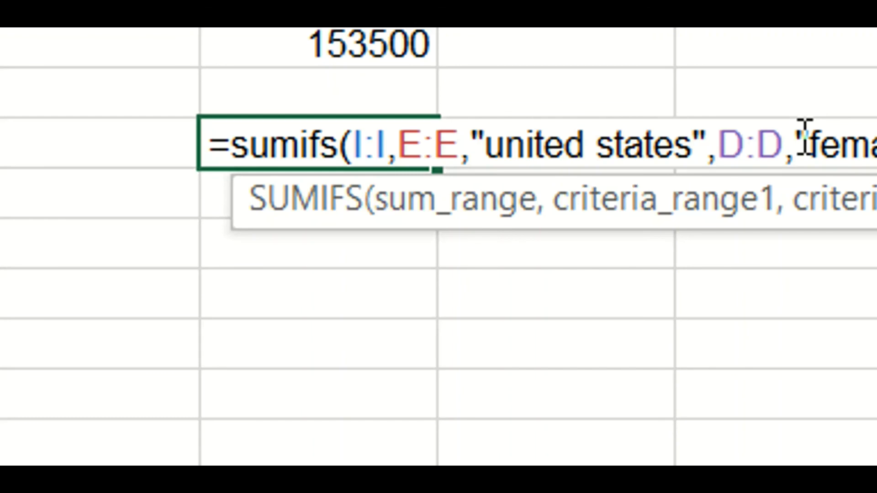
type("le\")")
key("Return")
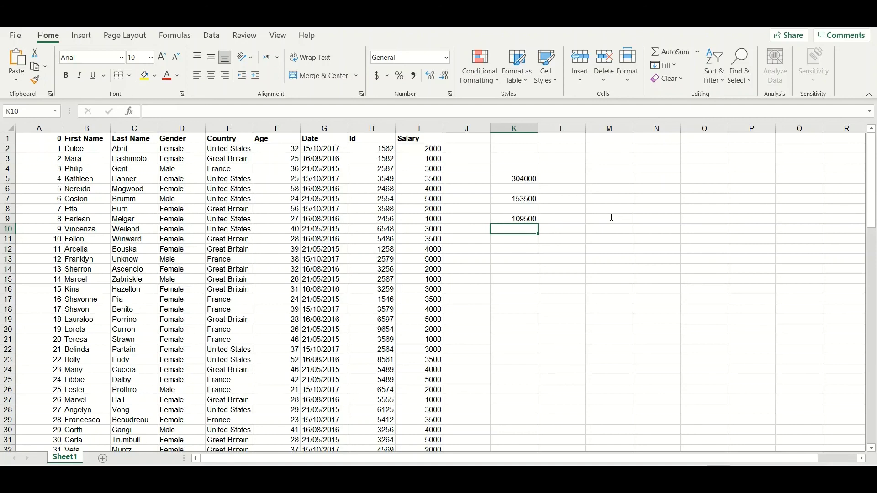
left_click(726, 484)
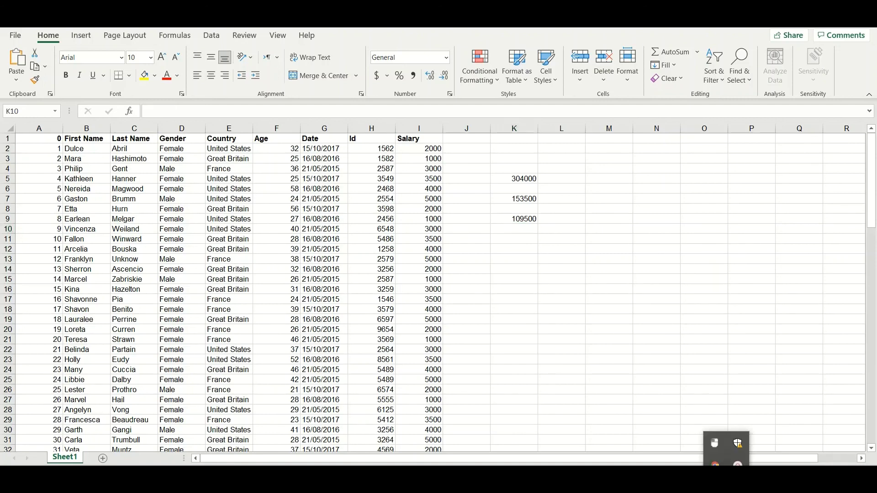
left_click(714, 461)
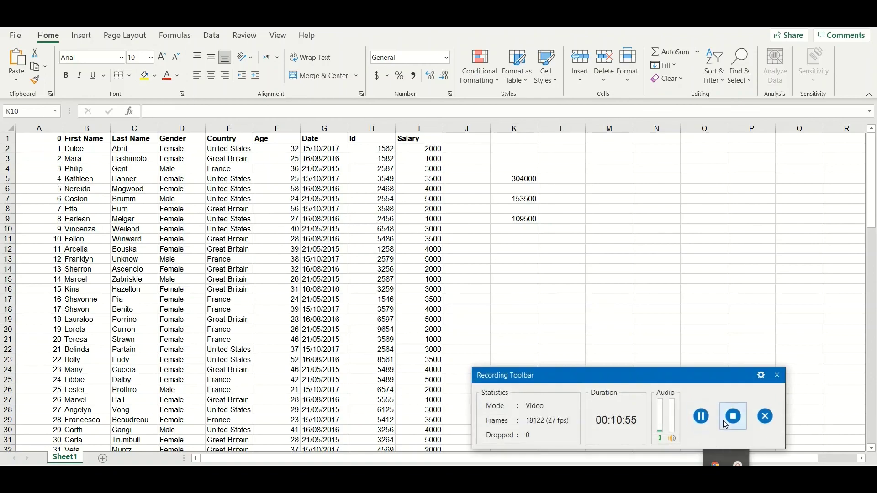